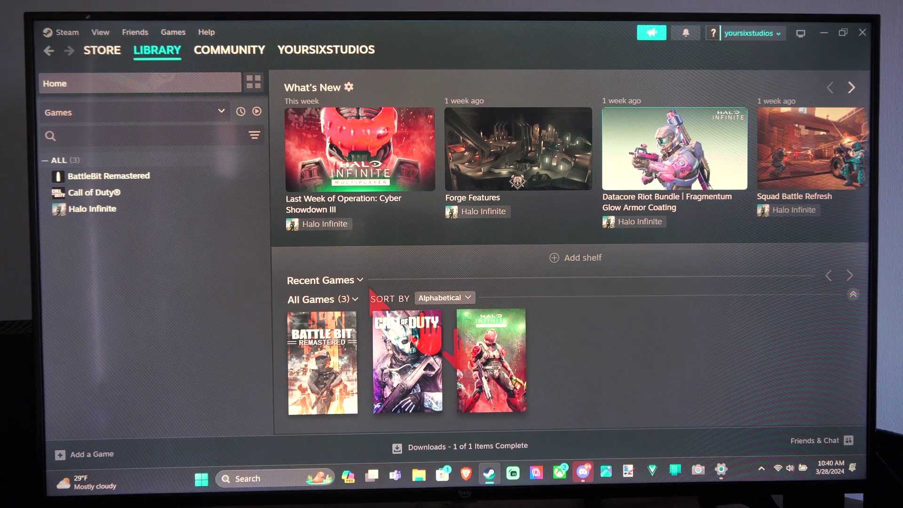
Reach the Settings window from the Steam client menu.
left_click(67, 32)
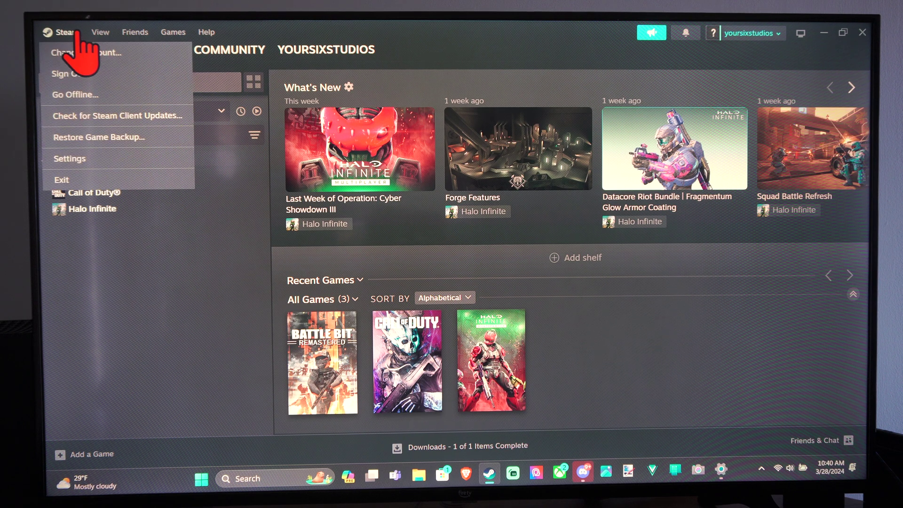
left_click(88, 159)
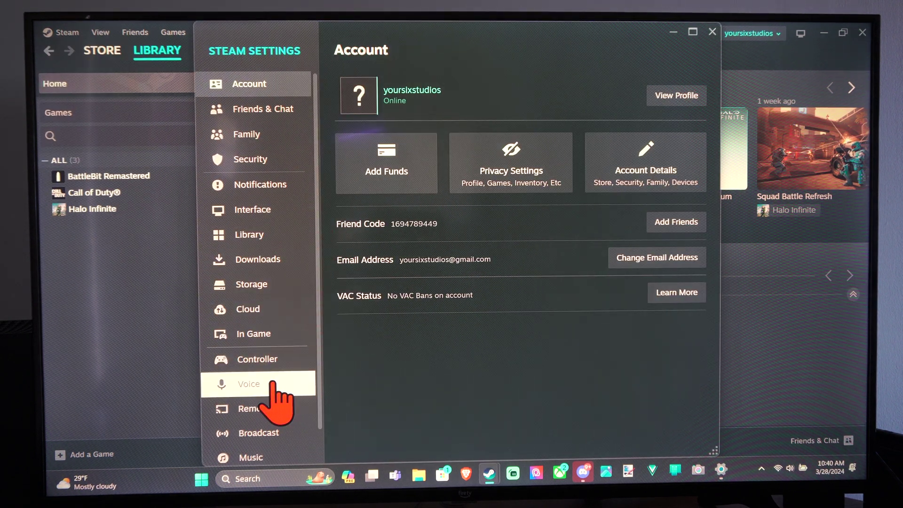
Review the Voice Input and Output Device lists, leaving both on Default.
left_click(274, 385)
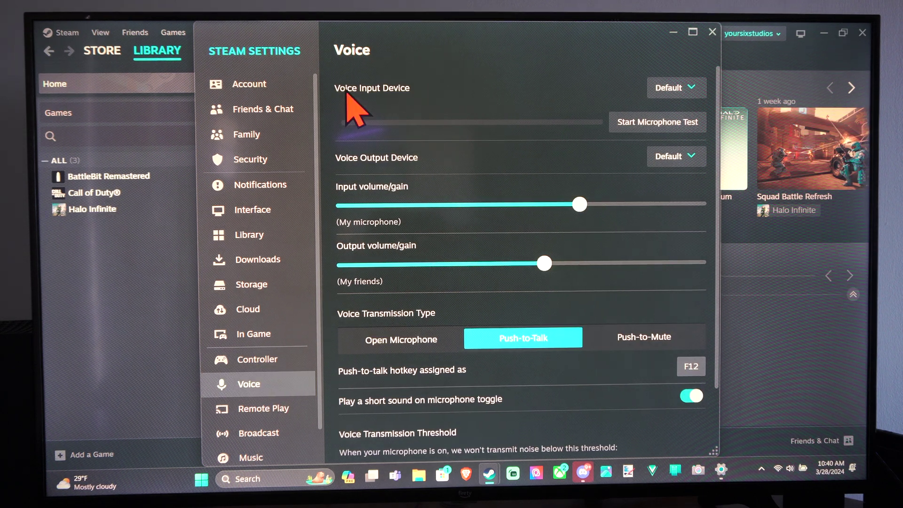
left_click(670, 88)
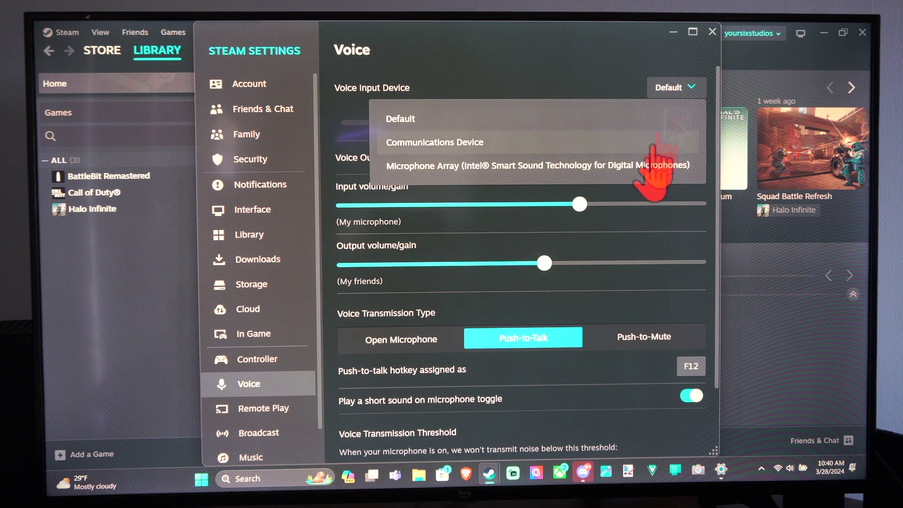
left_click(670, 87)
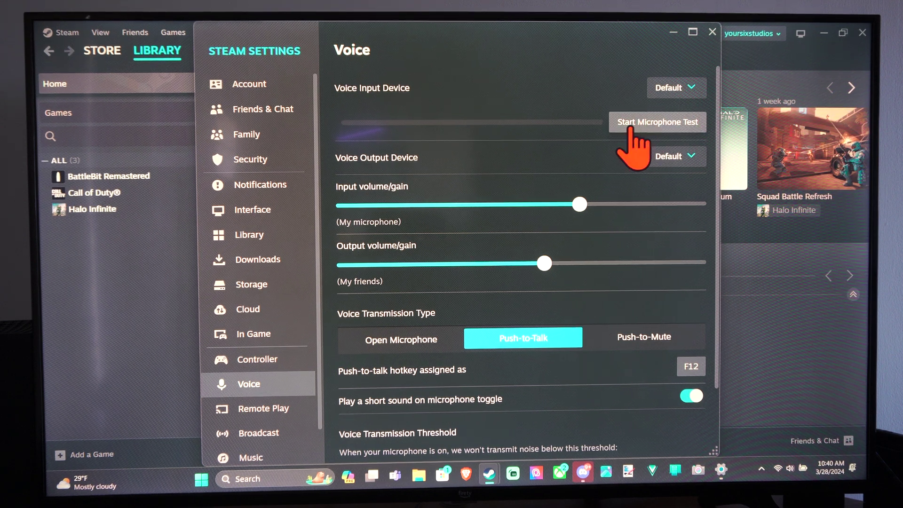
left_click(687, 154)
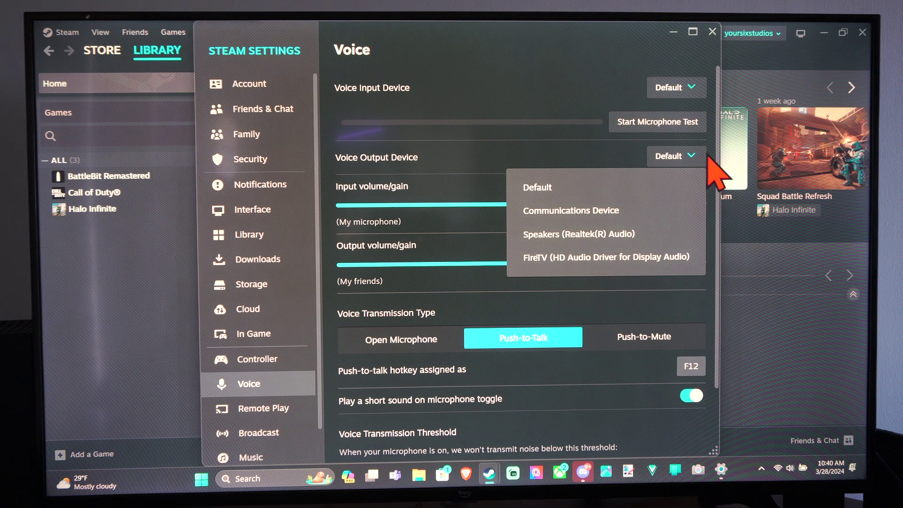
left_click(698, 158)
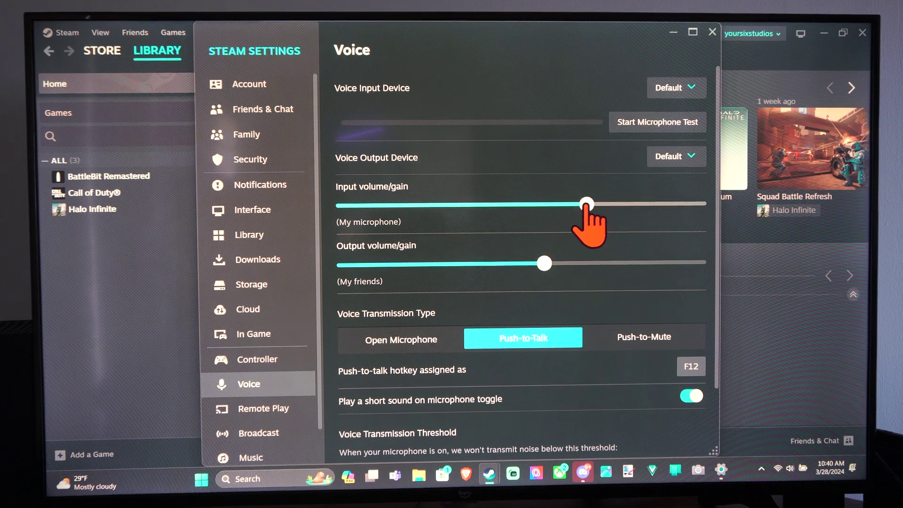
Nudge the microphone input gain and lower friends' output volume slightly.
mouse_move(594, 206)
left_mouse_down()
mouse_move(678, 206)
mouse_move(580, 206)
left_mouse_up()
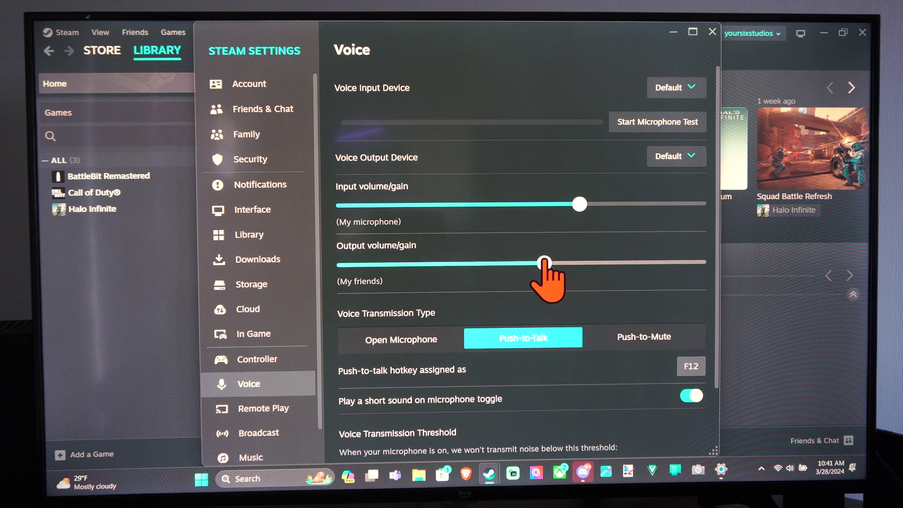
mouse_move(544, 262)
left_mouse_down()
mouse_move(560, 263)
mouse_move(532, 263)
left_mouse_up()
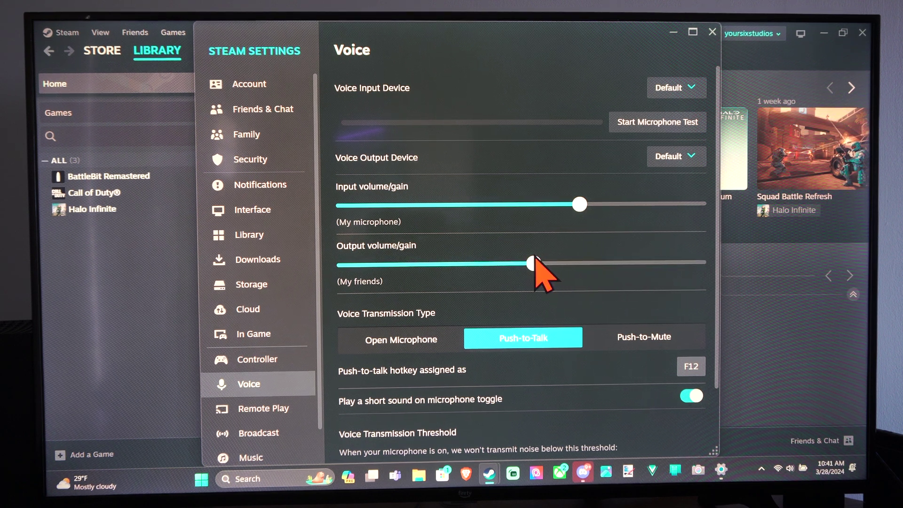
Toggle transmission between Push-to-Talk and Open Microphone, settling on Open Microphone.
left_click(401, 339)
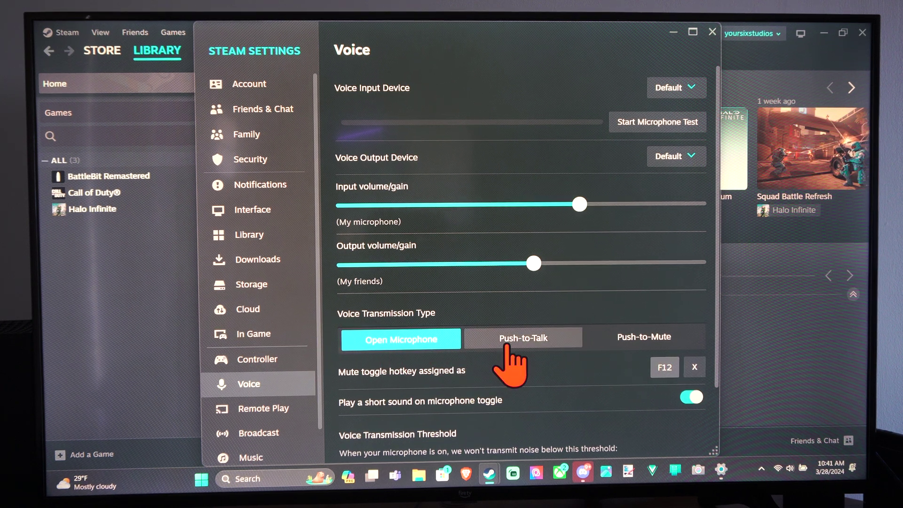
scroll(521, 339, "down", 1)
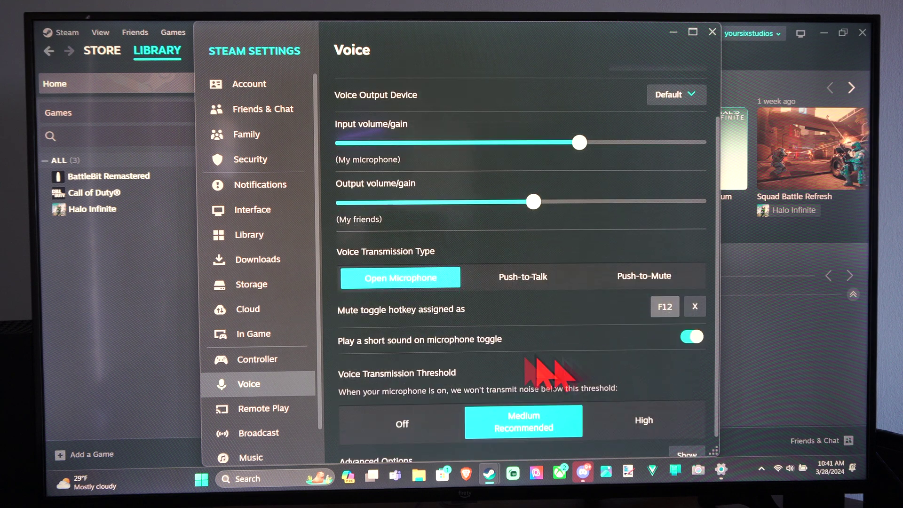
left_click(523, 276)
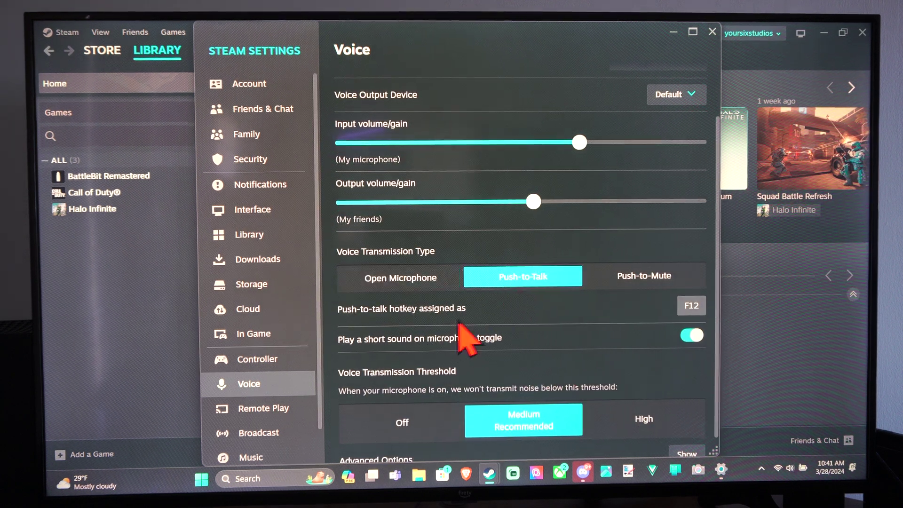
left_click(643, 276)
left_click(523, 276)
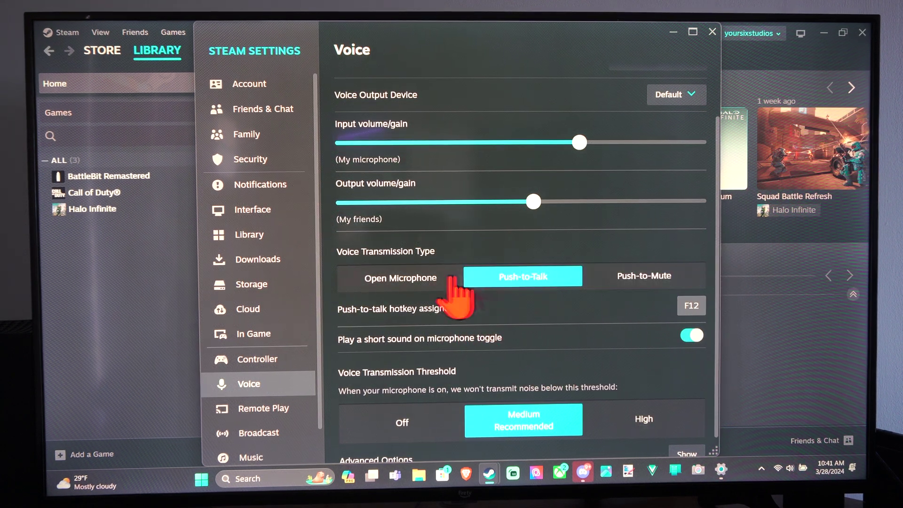
left_click(424, 278)
scroll(459, 324, "down", 1)
scroll(462, 328, "up", 2)
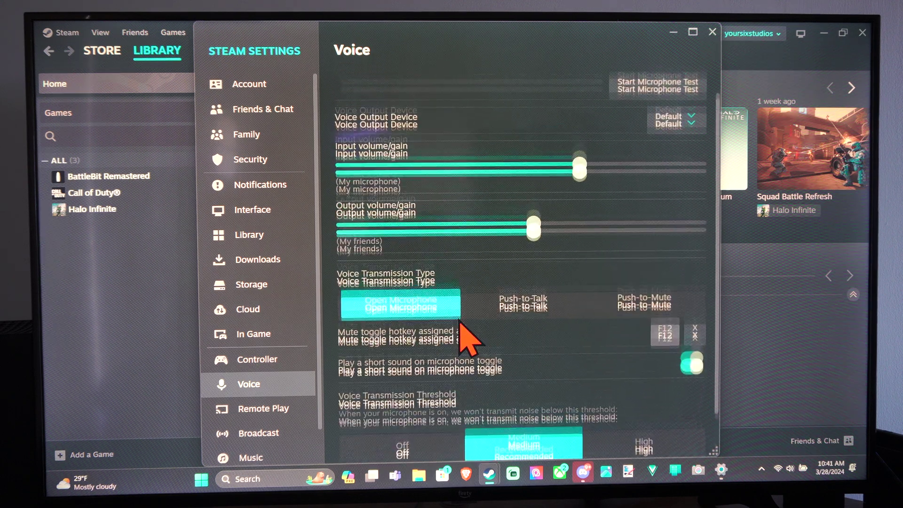